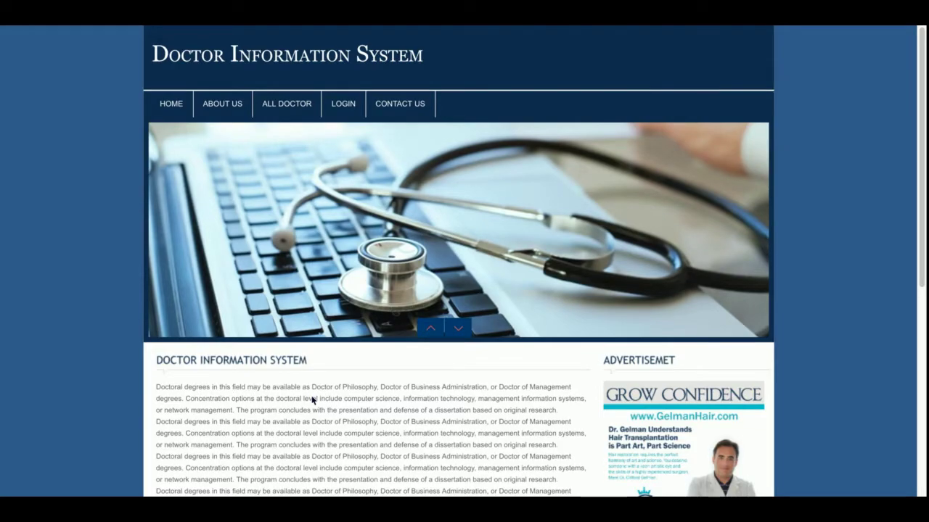
Step: Scroll through the home page, then go to the About Us page
scroll(312, 399, down, 10)
scroll(312, 399, up, 10)
scroll(312, 399, down, 10)
scroll(312, 399, up, 10)
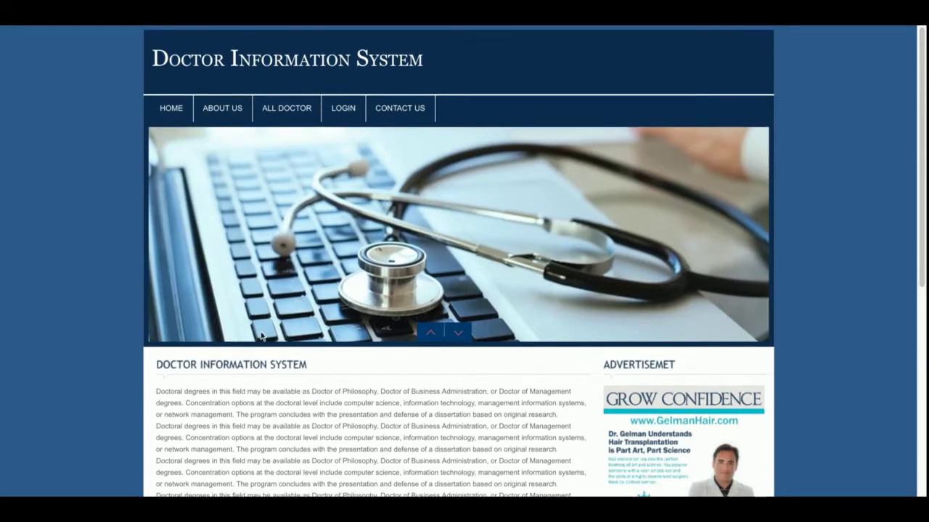
click(218, 101)
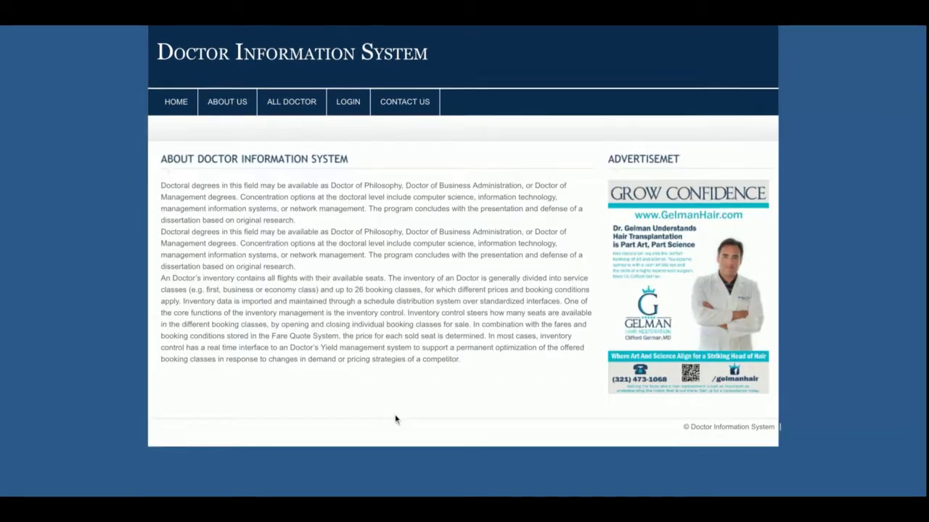
Step: Browse all doctors, view the second doctor's surgeon details, then go to the login page
click(291, 109)
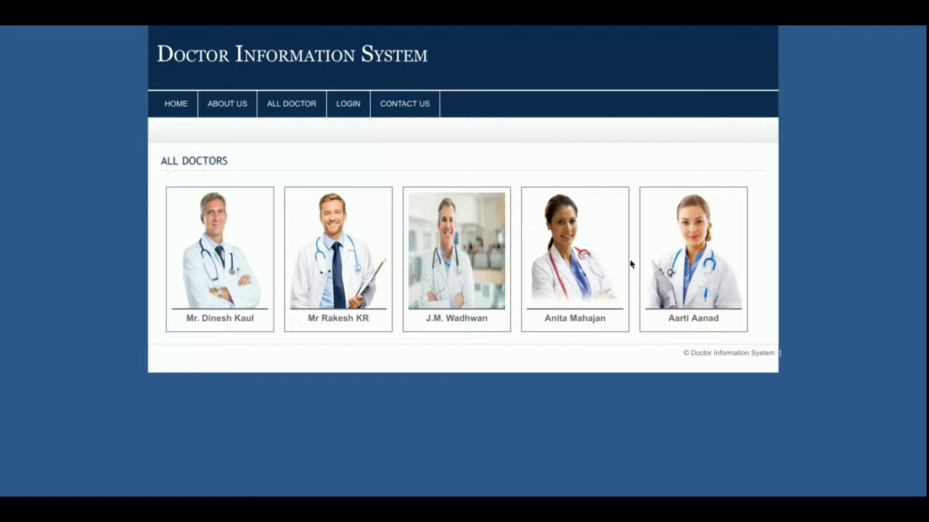
click(335, 265)
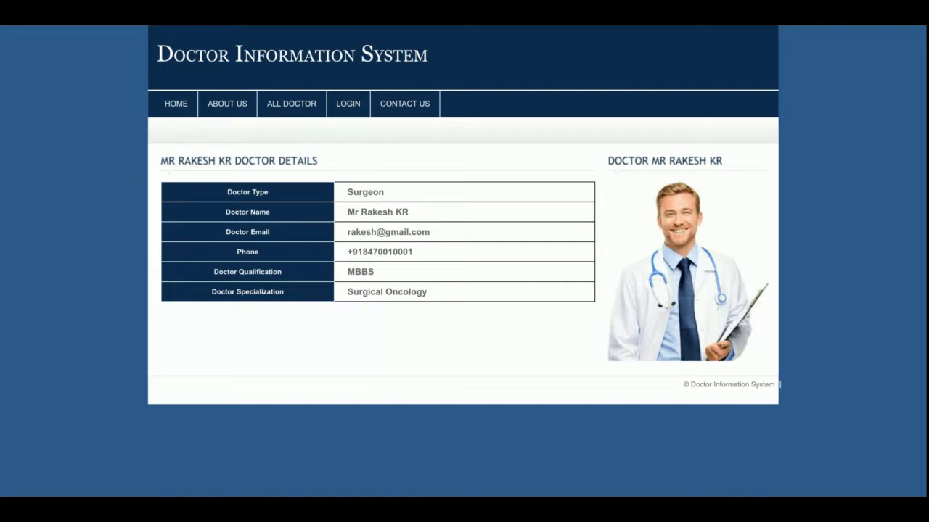
click(347, 100)
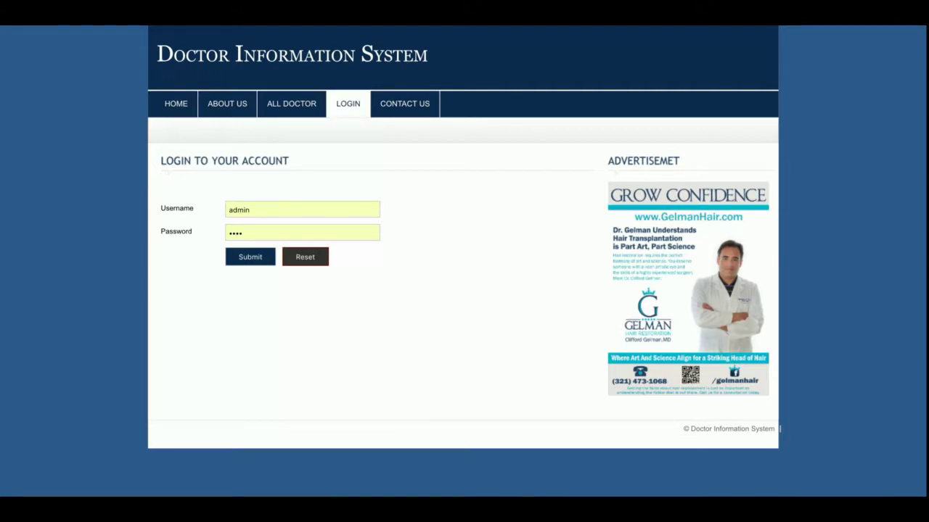
Step: Visit Contact Us, then log in with username 'admin' and reach the dashboard
click(386, 104)
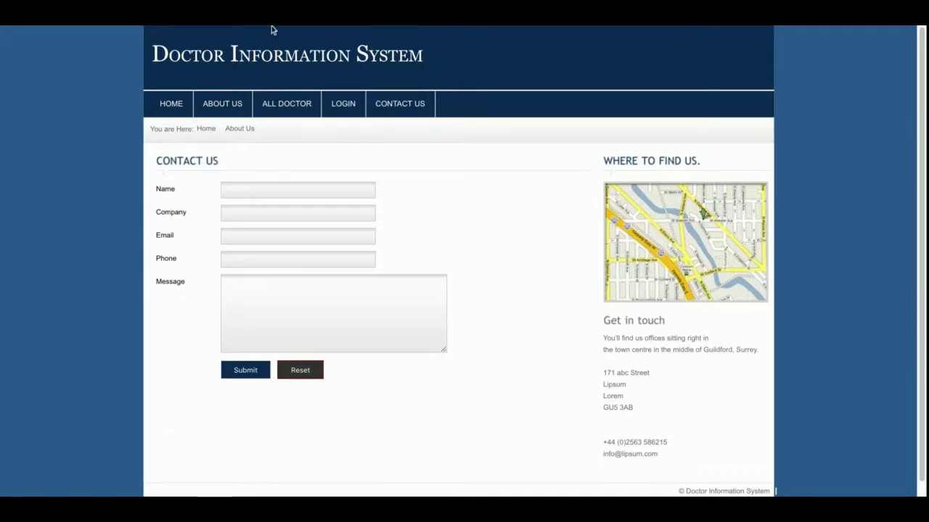
click(341, 104)
click(283, 207)
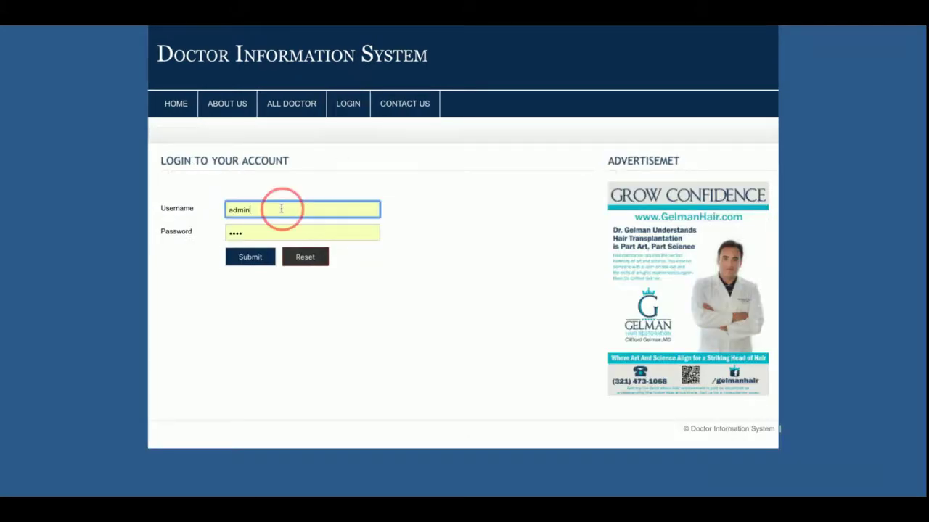
text(admin)
key(Return)
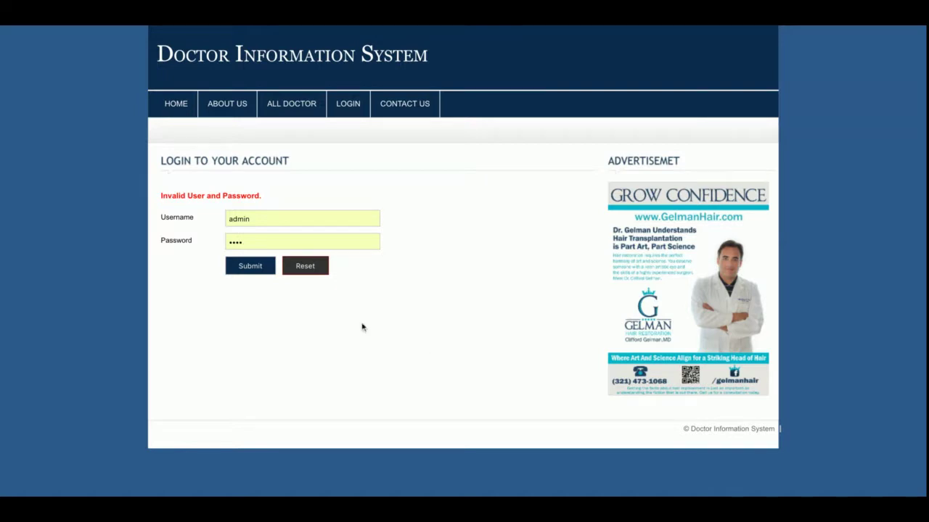
click(243, 266)
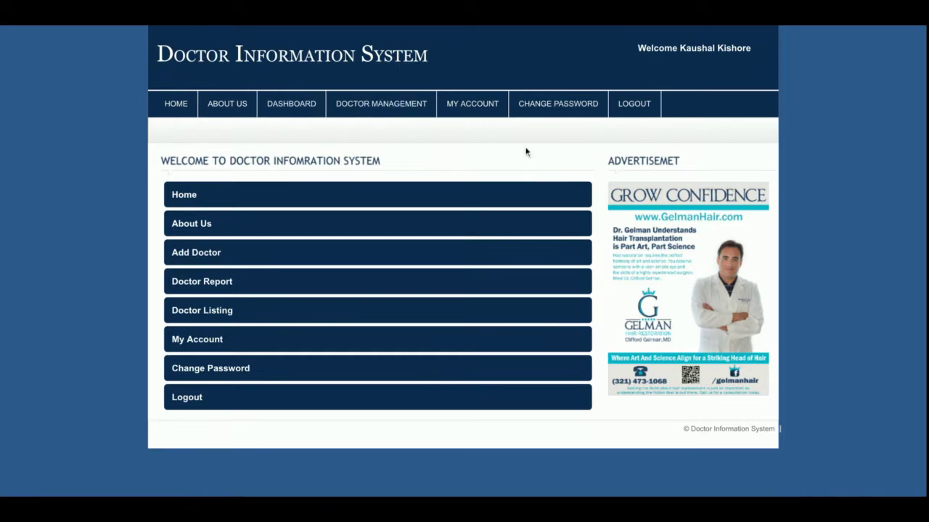
click(640, 112)
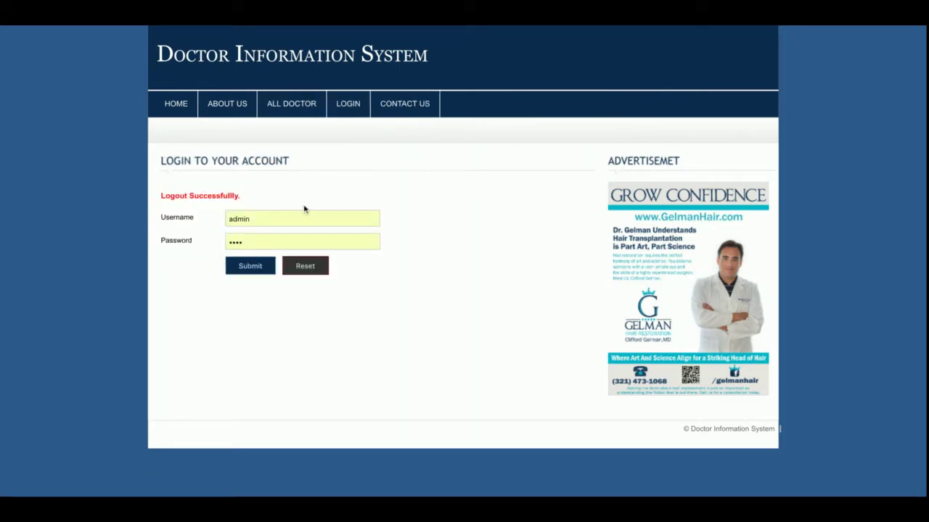
click(241, 266)
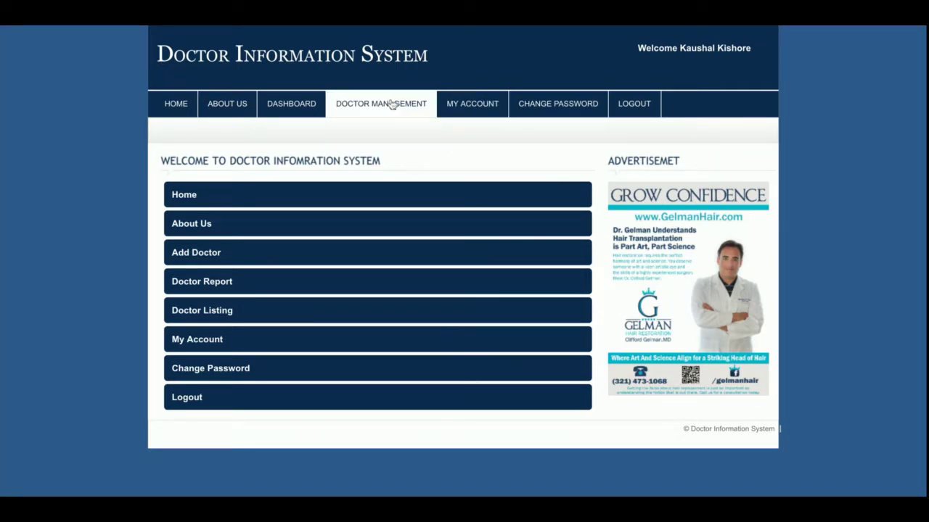
Step: Look over the Add Doctor form, then switch to the Doctor Report table of five doctors
mouse_move(391, 108)
click(385, 126)
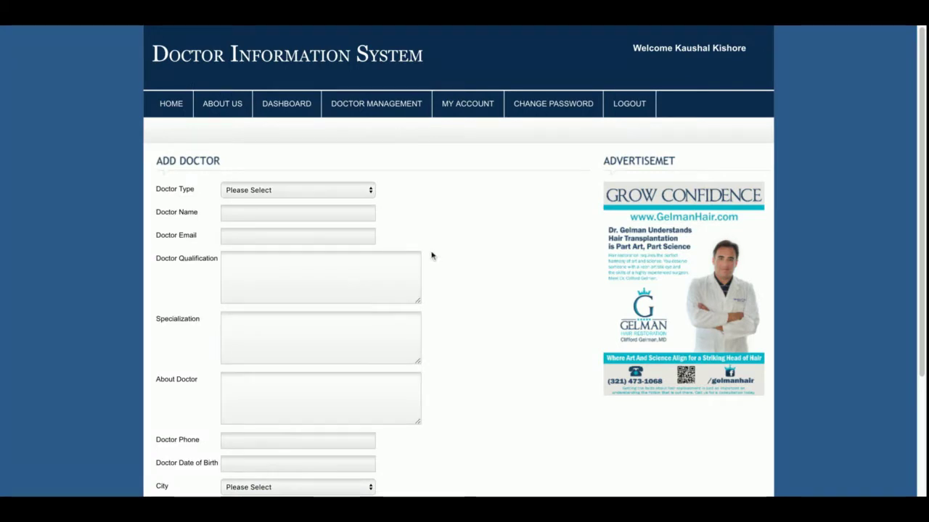
scroll(431, 255, down, 2)
scroll(431, 255, up, 3)
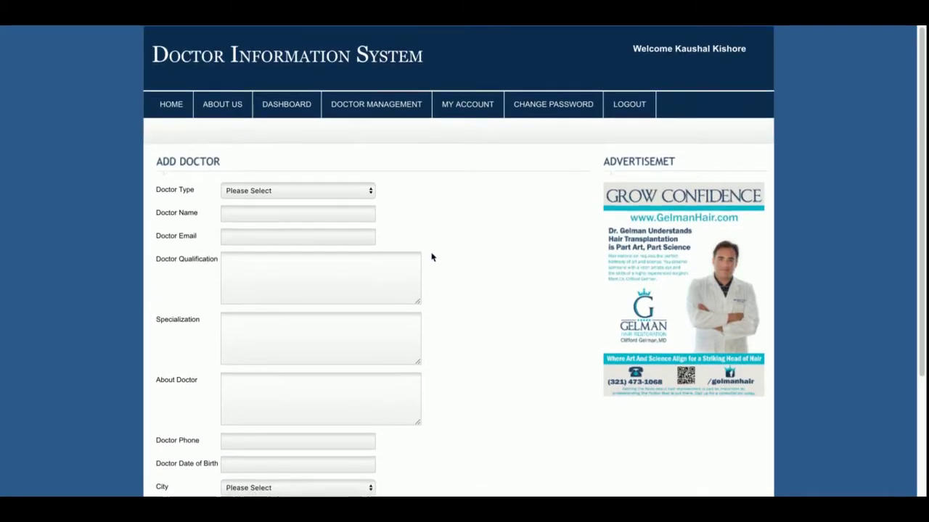
scroll(431, 256, down, 2)
scroll(431, 257, up, 3)
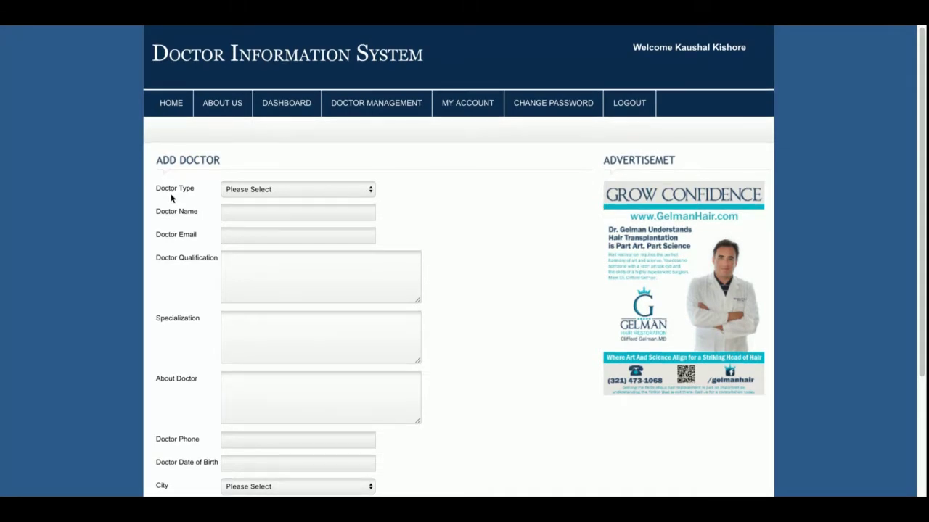
scroll(172, 198, down, 2)
scroll(172, 198, up, 3)
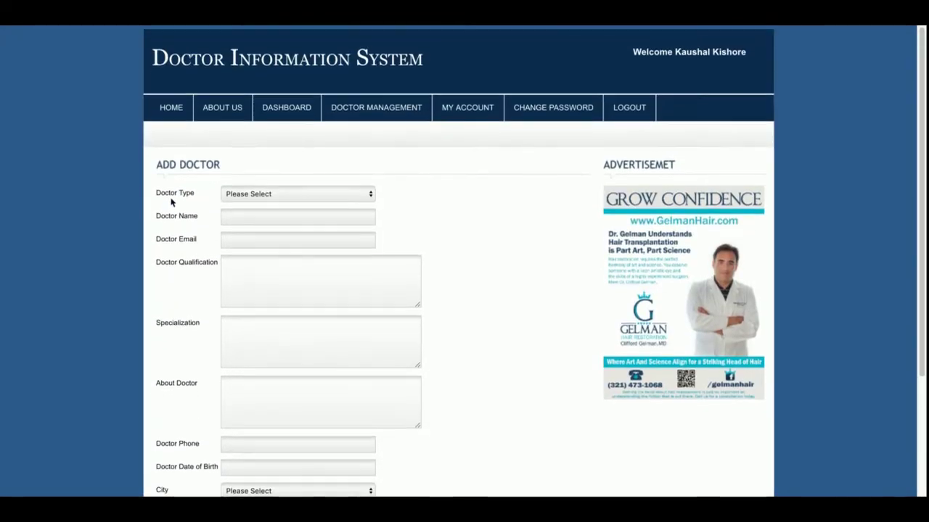
scroll(172, 198, down, 2)
scroll(172, 198, up, 3)
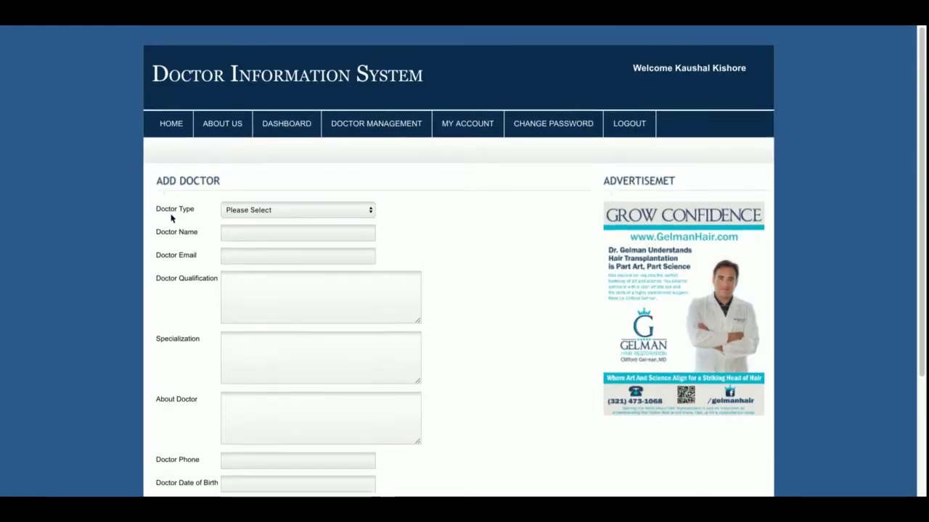
mouse_move(364, 122)
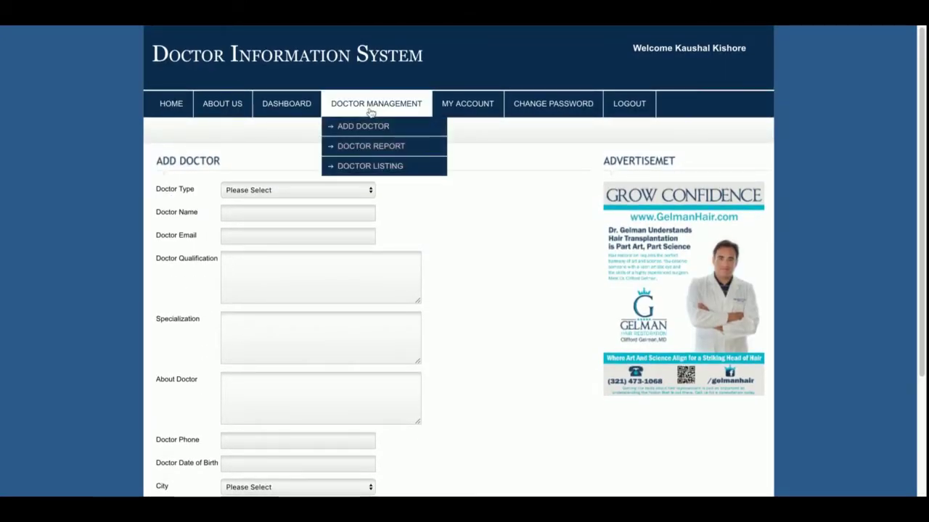
click(374, 148)
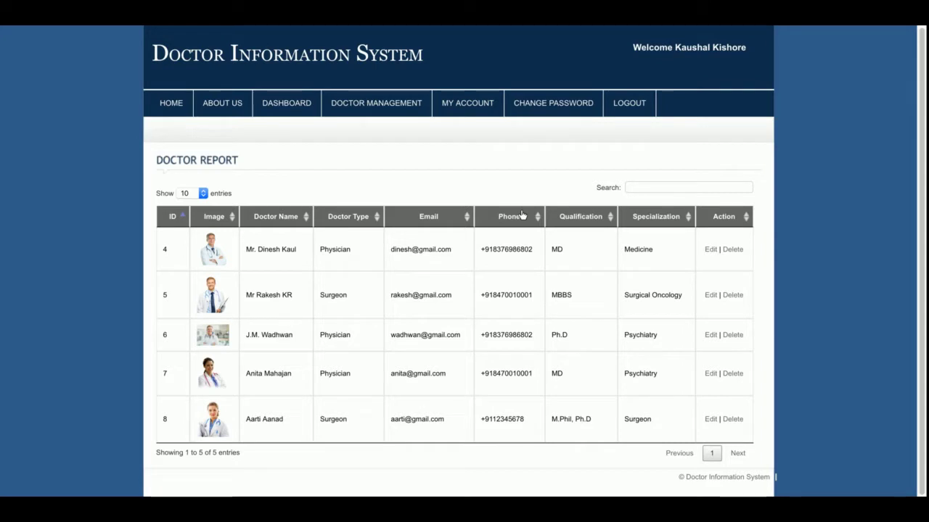
Step: Sort the doctor report by doctor type (surgeons first), then by email
click(369, 225)
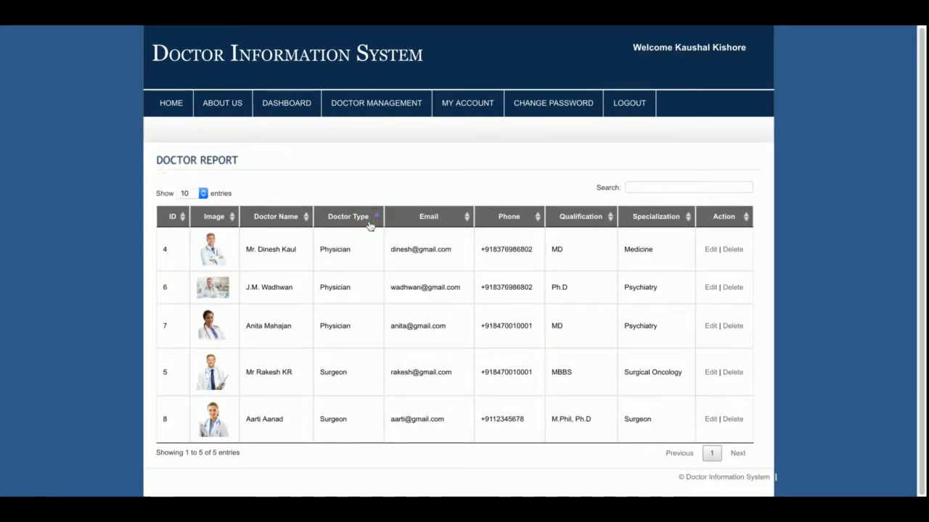
click(372, 222)
click(424, 221)
Step: Filter the report with 'ra' and edit the remaining doctor 5 record
click(674, 187)
text(ra)
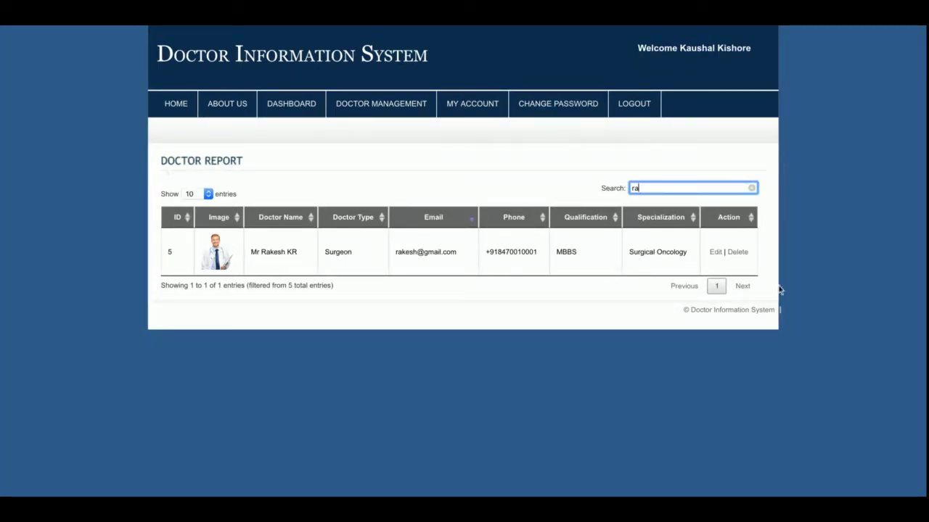
click(715, 252)
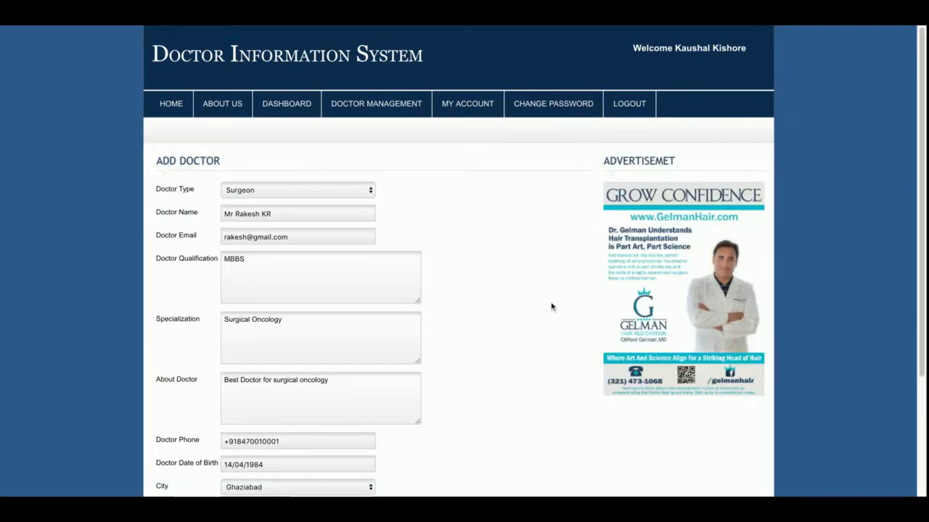
Step: Save doctor 5's details, delete doctor 4, and show the four-doctor All Doctors listing
scroll(551, 305, down, 3)
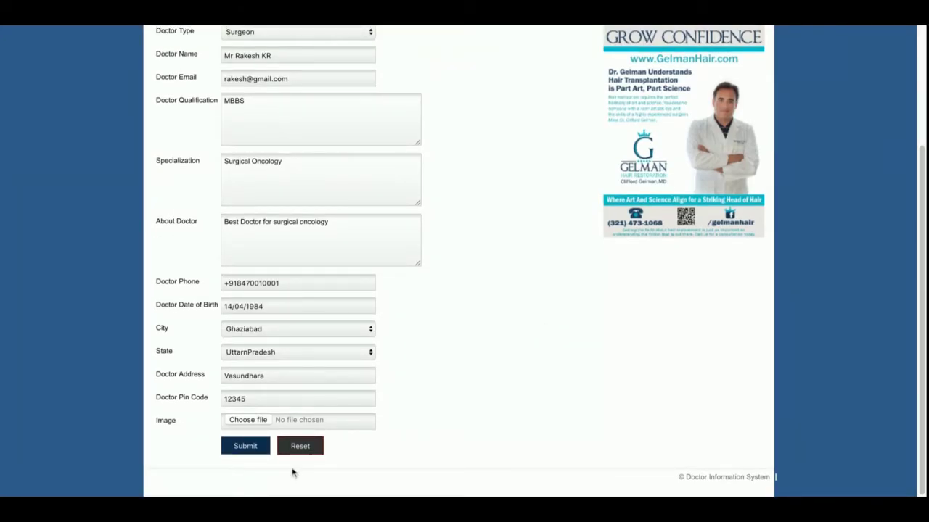
click(250, 452)
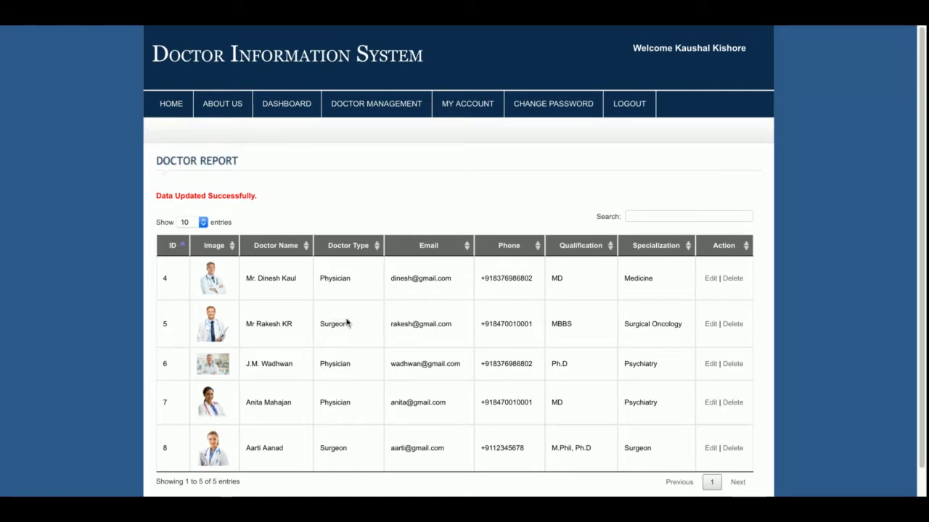
click(734, 282)
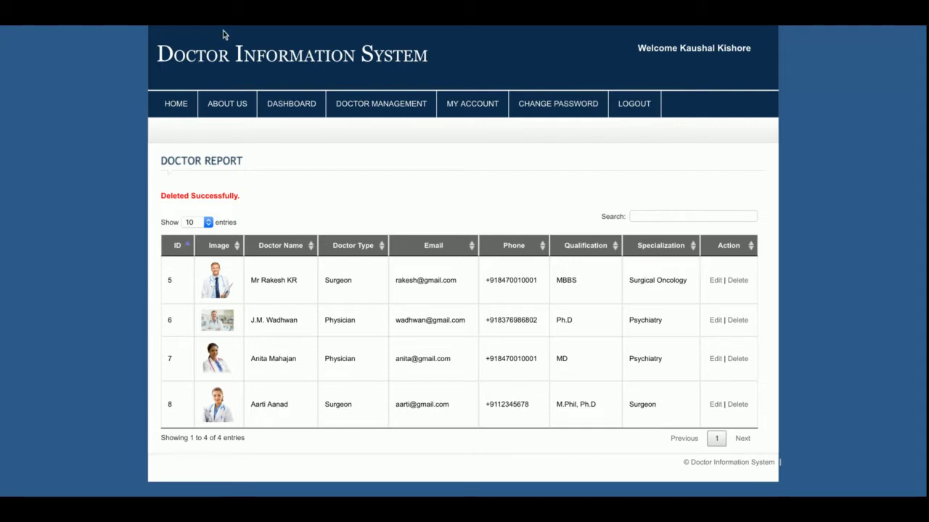
mouse_move(358, 113)
click(379, 166)
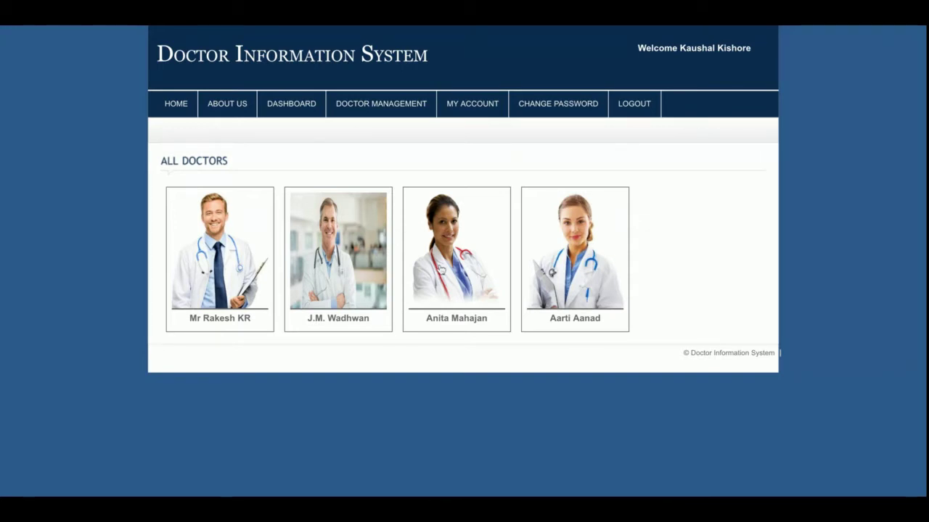
Step: View the ID 7 psychiatrist's details, then open the admin's My Account profile form
click(440, 269)
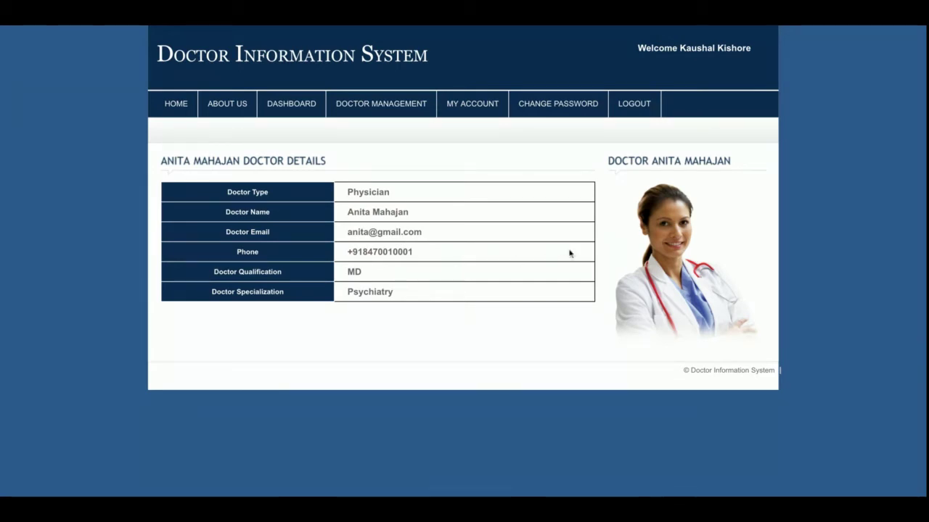
click(357, 108)
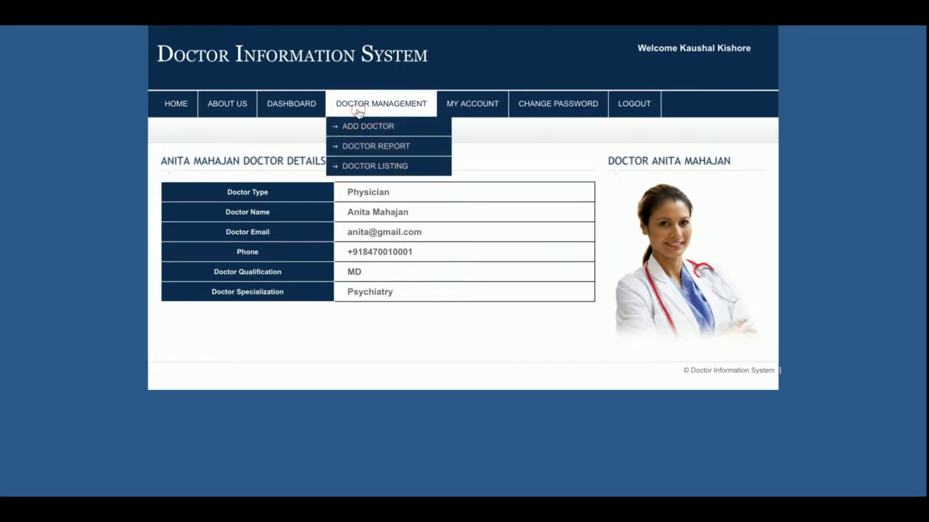
click(473, 115)
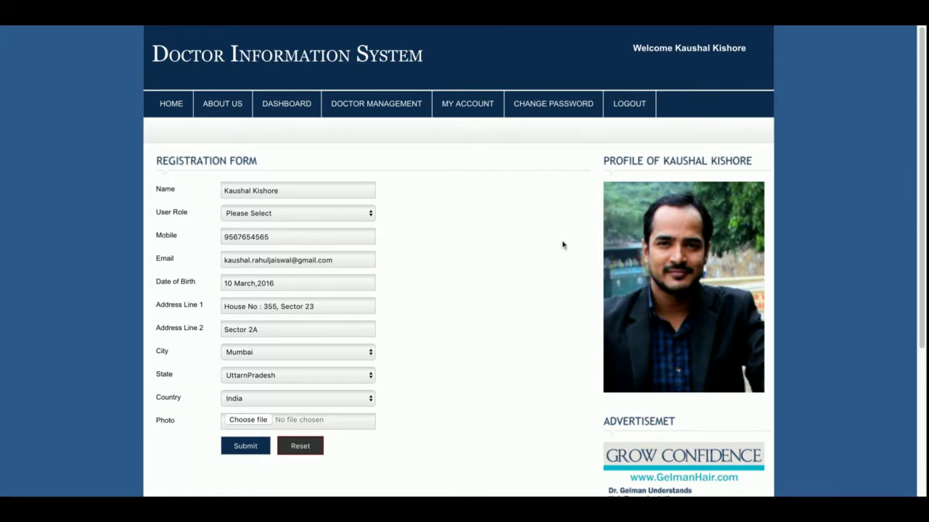
Step: Visit Change Password, log out of the admin account, and return to Home
click(575, 96)
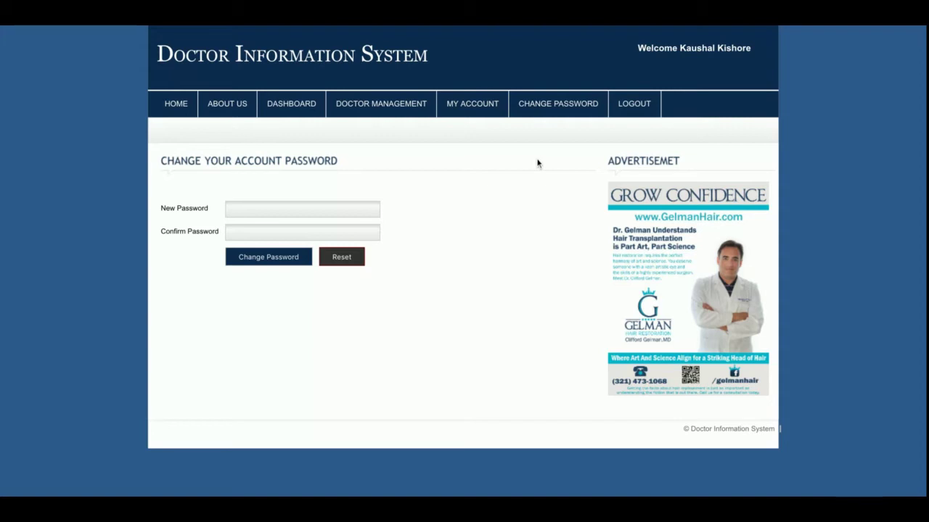
click(633, 111)
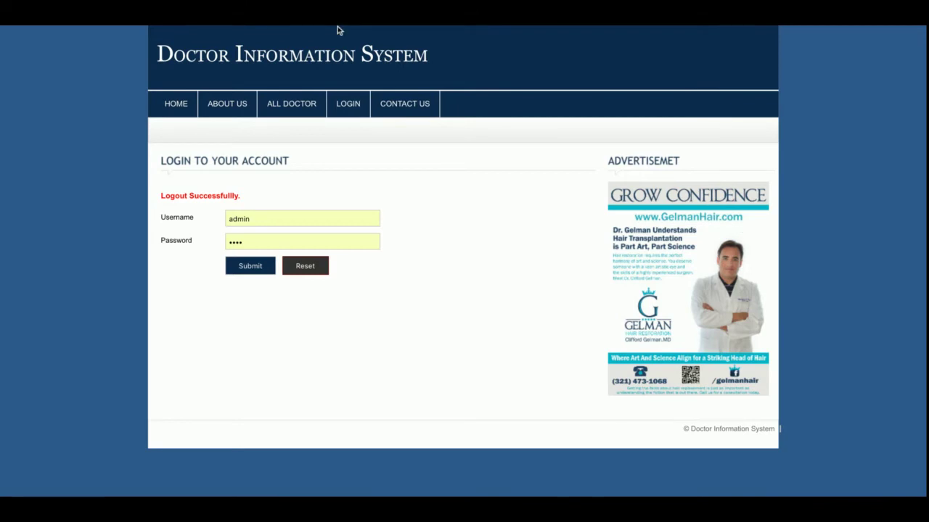
click(167, 105)
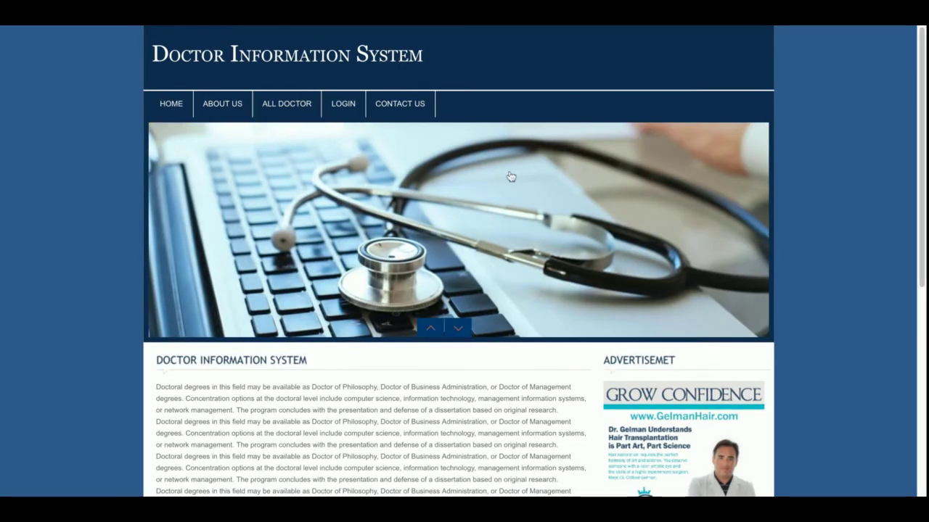
scroll(802, 327, down, 5)
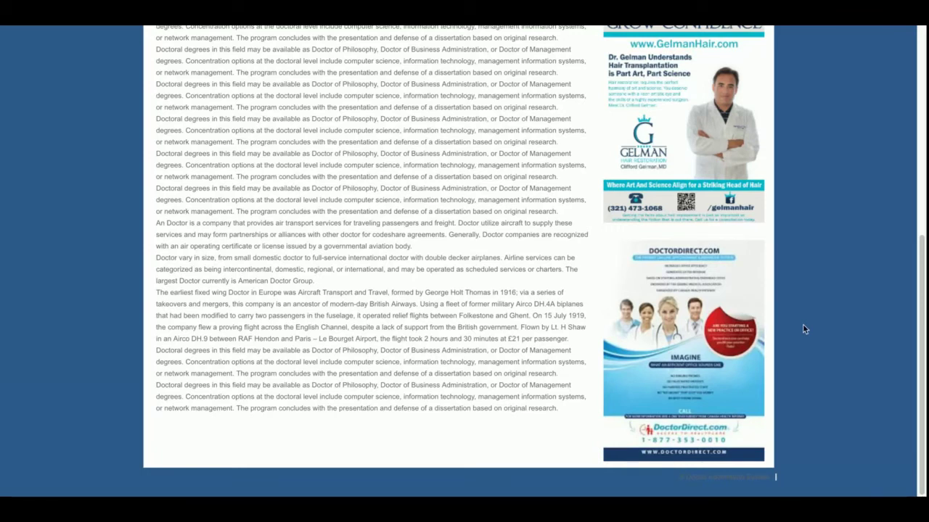
scroll(803, 330, up, 10)
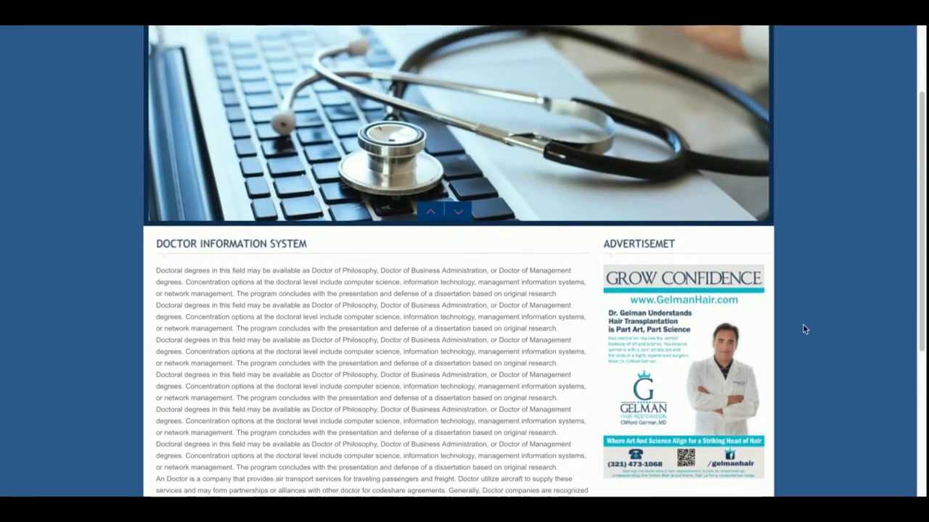
scroll(804, 334, down, 1)
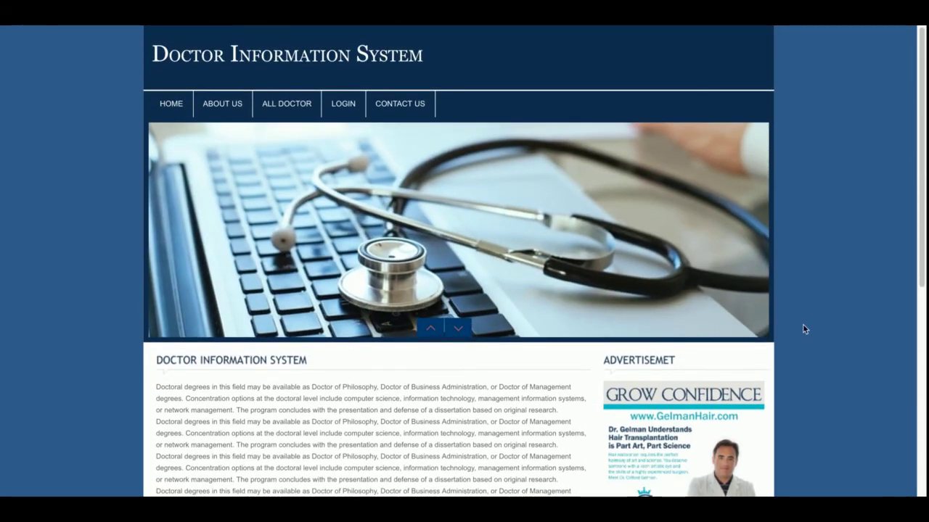